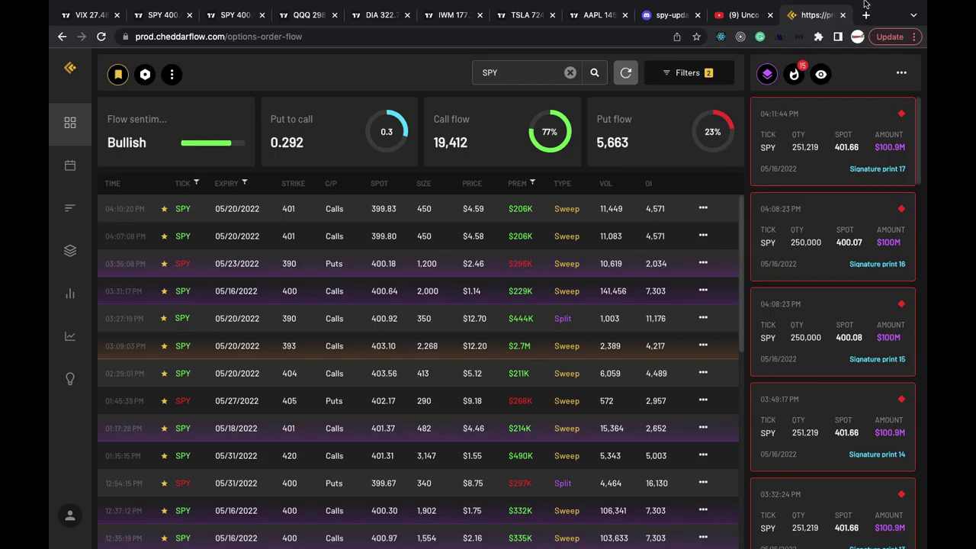
# Step: Set the minimum premium filter of the SPY options order flow to $500K+
pyautogui.moveTo(867, 6)
pyautogui.click(685, 73)
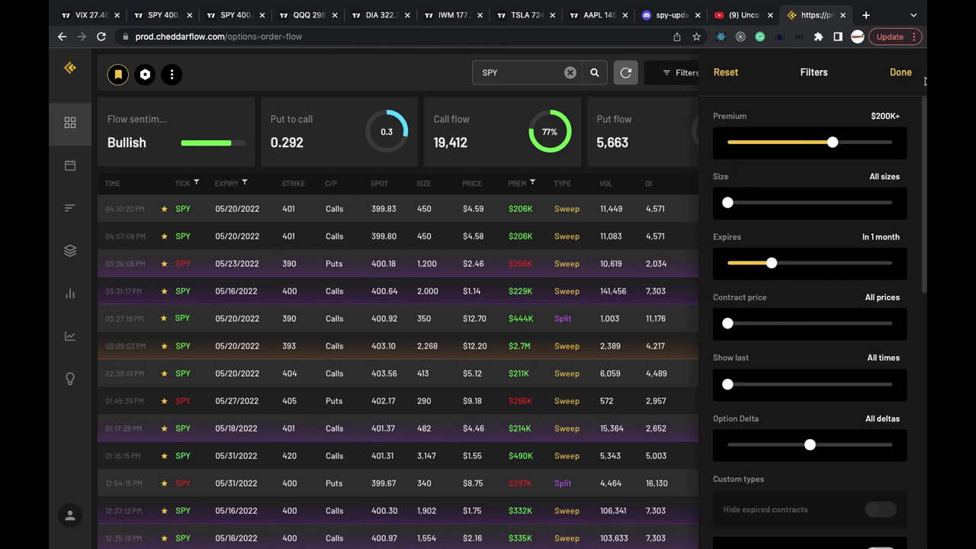
pyautogui.click(902, 73)
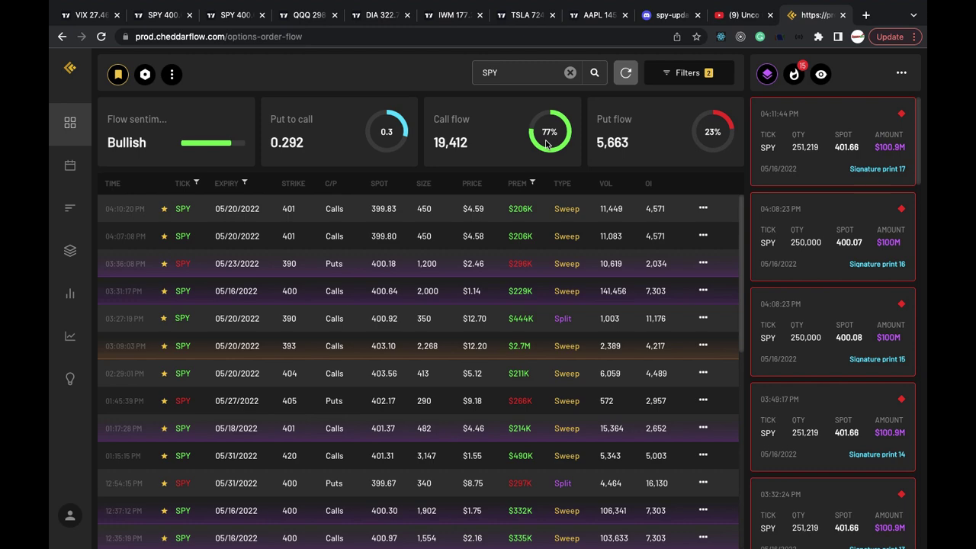
pyautogui.click(689, 72)
pyautogui.moveTo(834, 135); pyautogui.dragTo(847, 144)
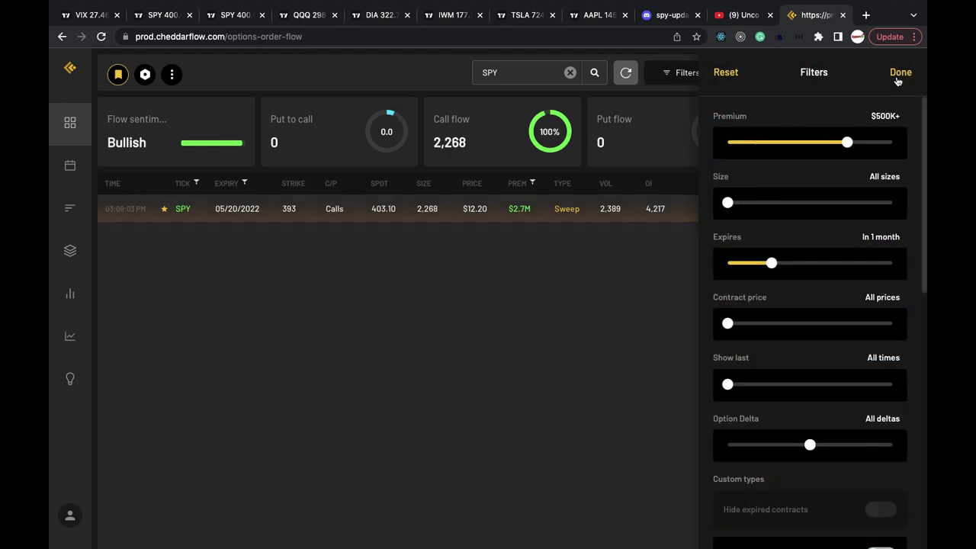
pyautogui.click(900, 73)
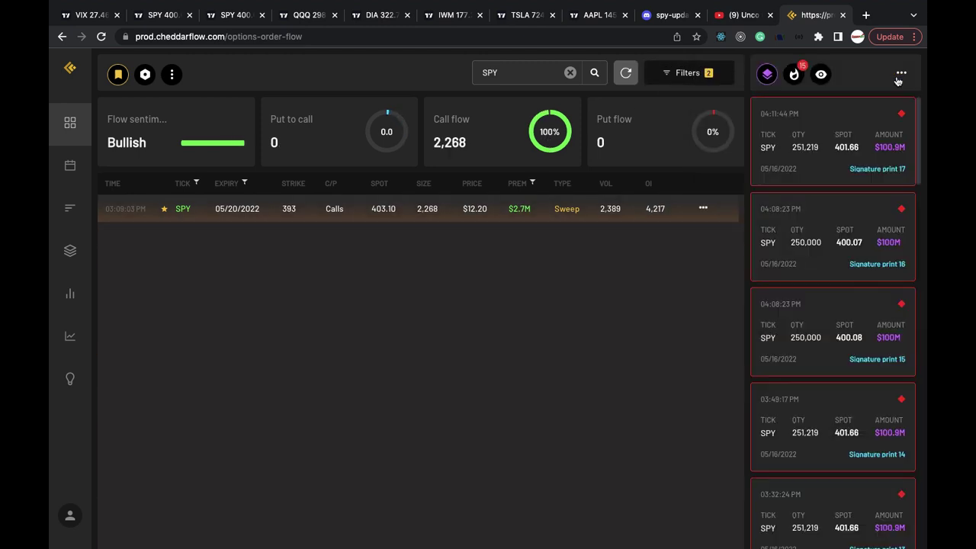
# Step: Set the expiry filter of the SPY options order flow to all expiries
pyautogui.click(669, 74)
pyautogui.moveTo(759, 265); pyautogui.dragTo(675, 272)
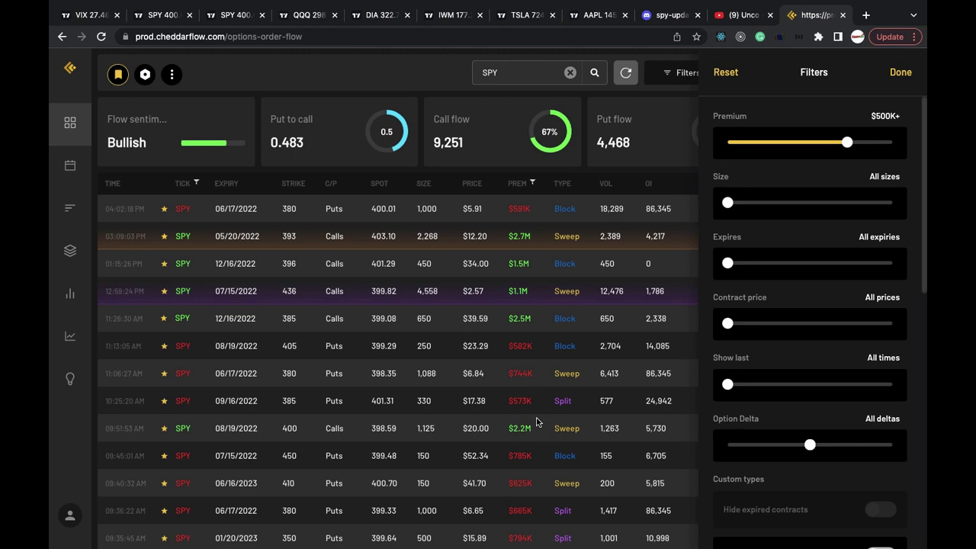
pyautogui.scroll(-1, 537, 421)
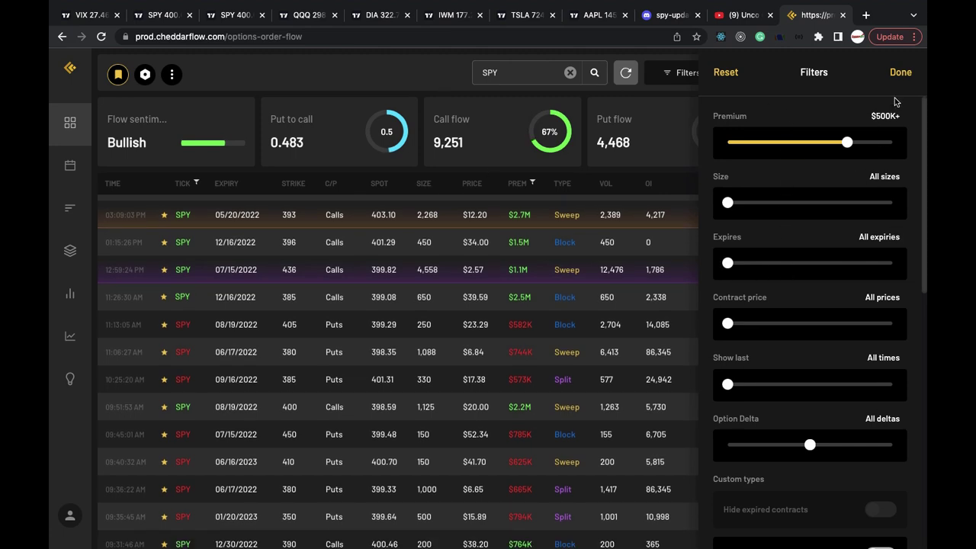
pyautogui.click(904, 76)
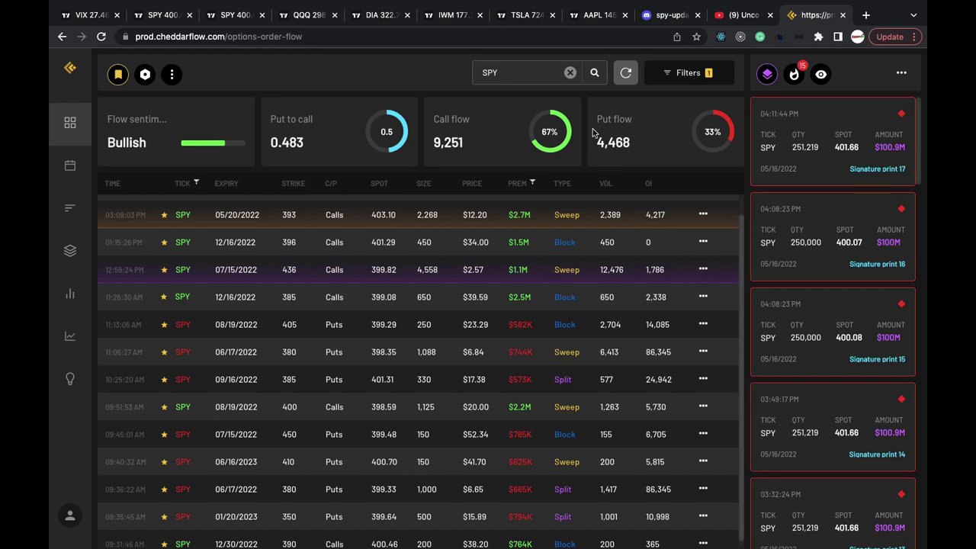
# Step: Switch to Discord, read the May 16, 2022 bull and bear cases in spy-updates, and dismiss the notifications covering it
pyautogui.click(681, 21)
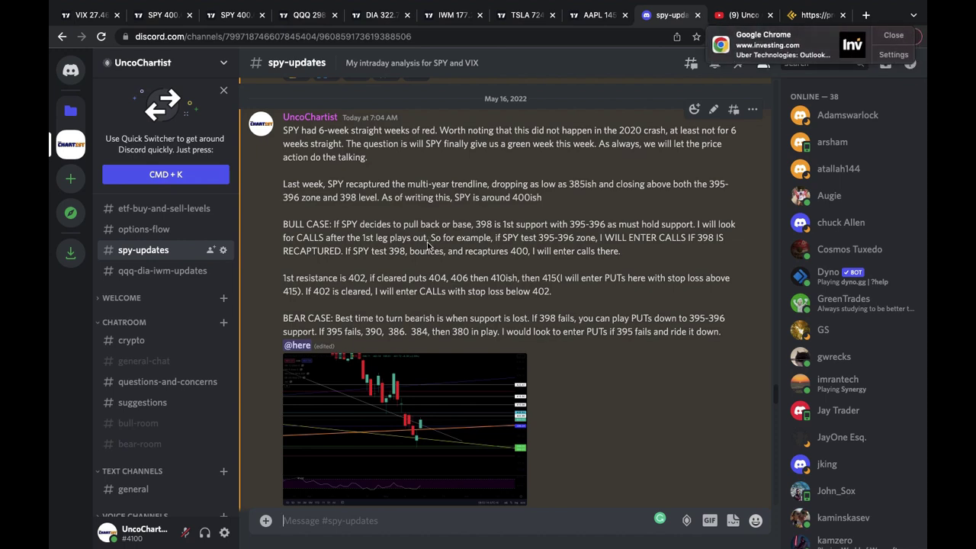
pyautogui.click(897, 37)
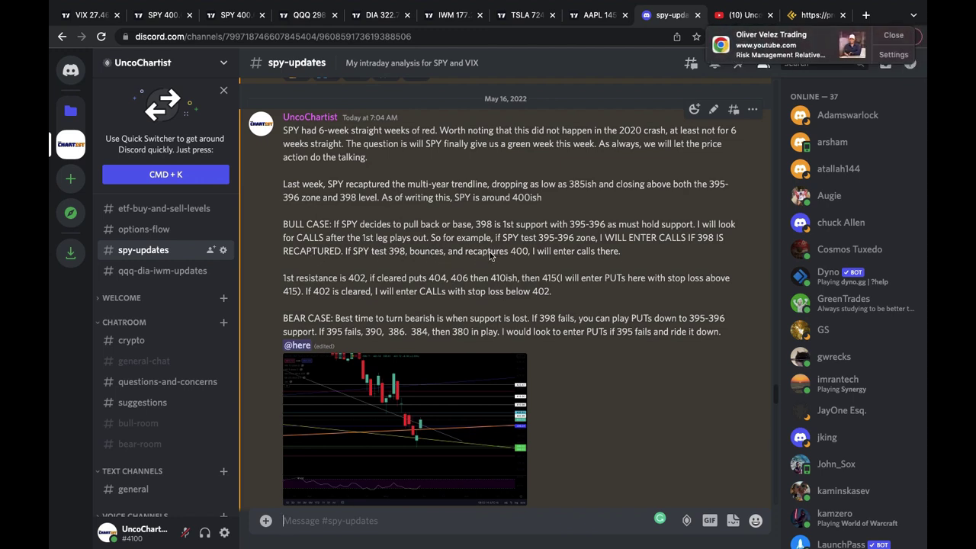
pyautogui.click(881, 39)
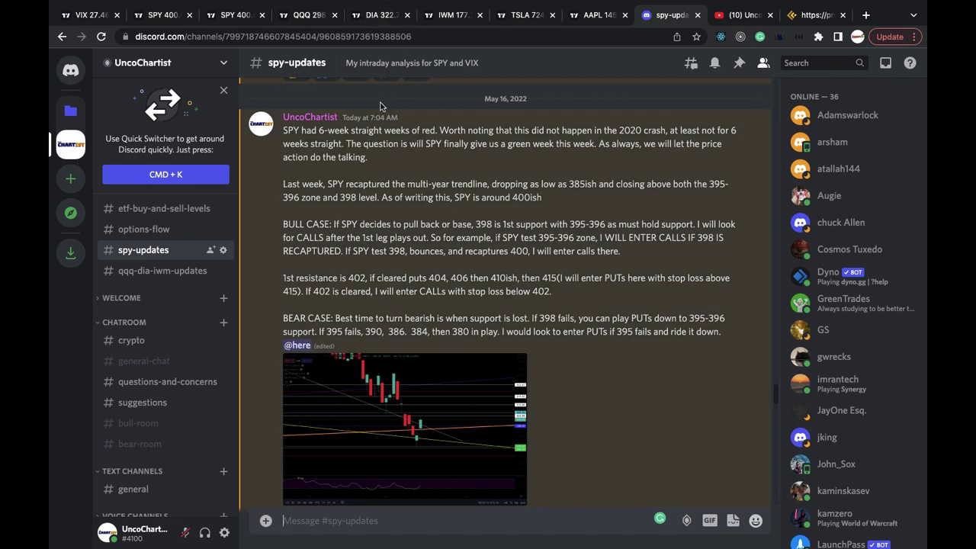
pyautogui.moveTo(374, 122)
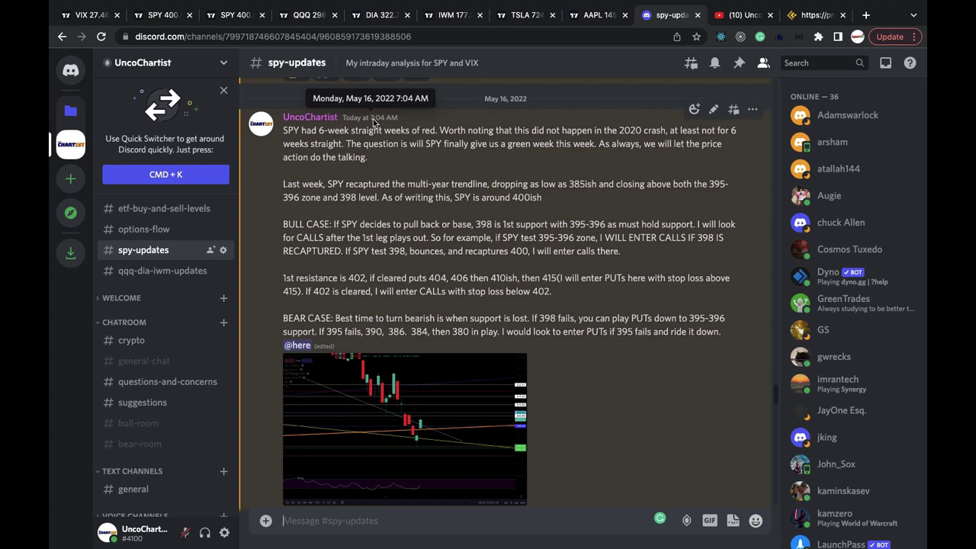
# Step: Switch to the 15-minute SPY chart in TradingView and examine the May 16 price action around the trendlines and the 398, 400 and 402 levels
pyautogui.click(169, 18)
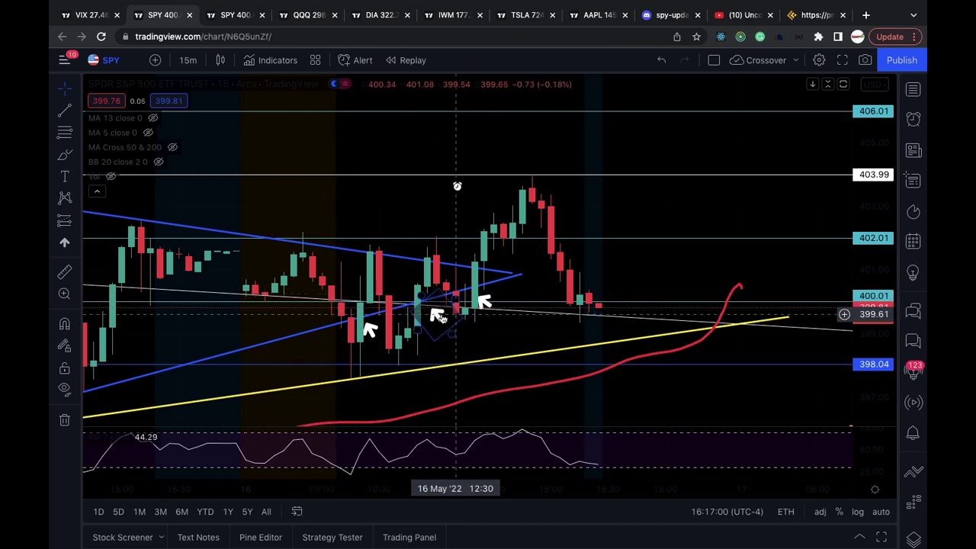
pyautogui.click(390, 326)
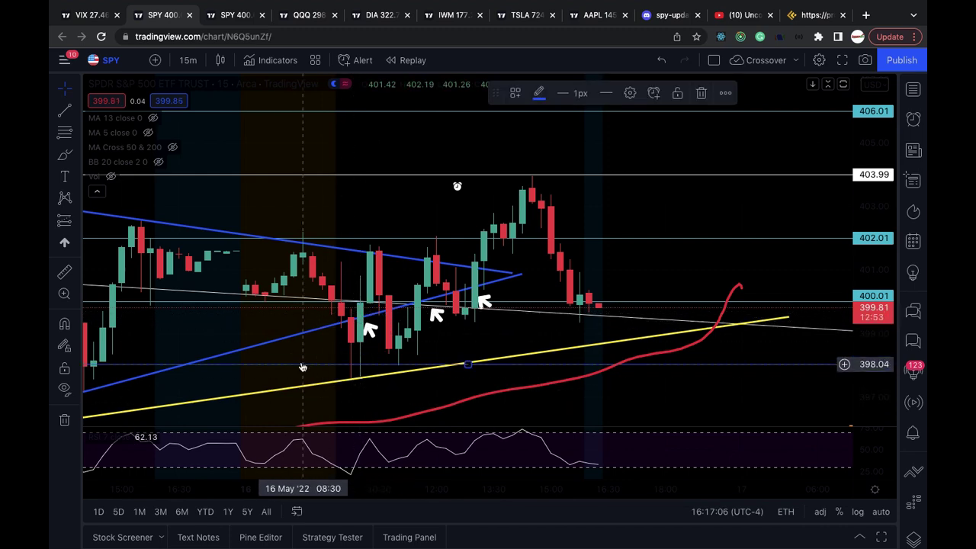
pyautogui.moveTo(324, 366); pyautogui.dragTo(504, 329)
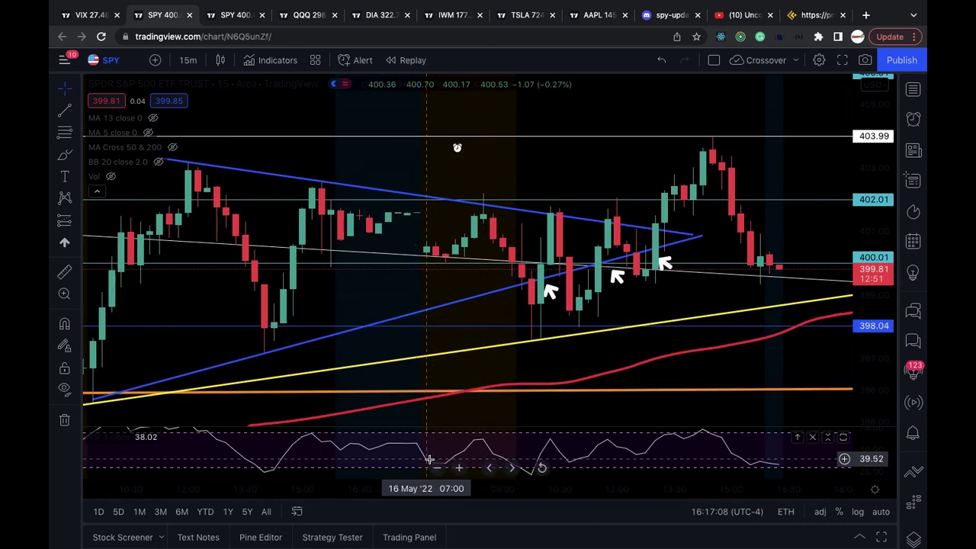
pyautogui.click(439, 469)
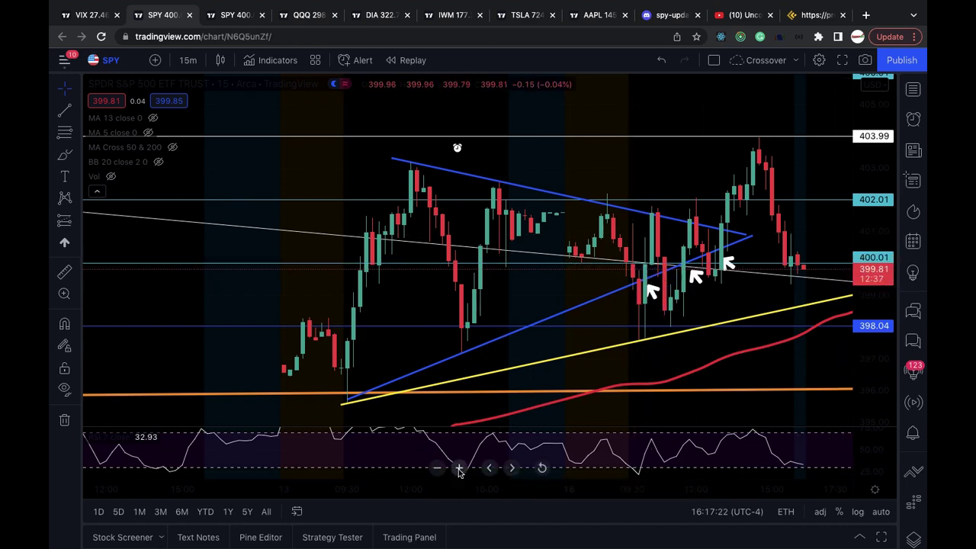
pyautogui.click(460, 467)
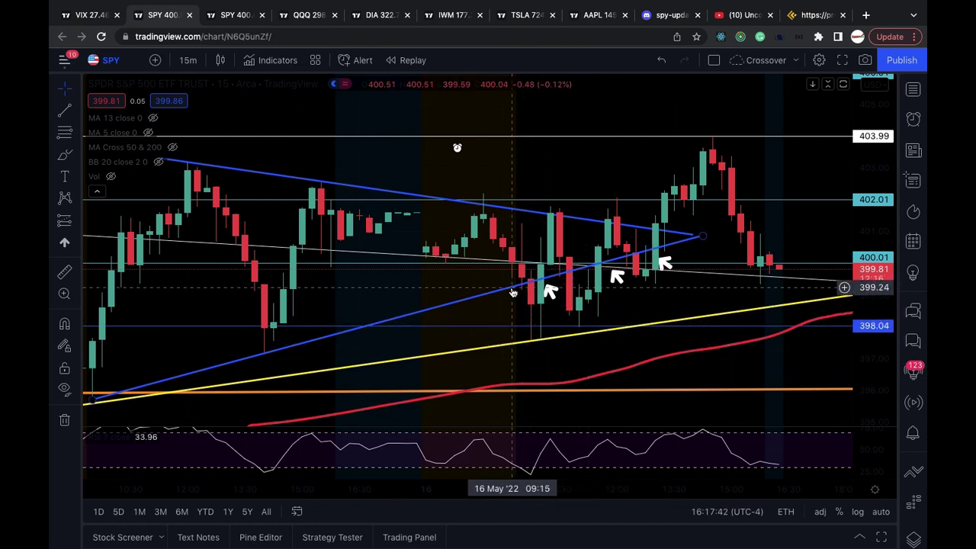
pyautogui.click(534, 328)
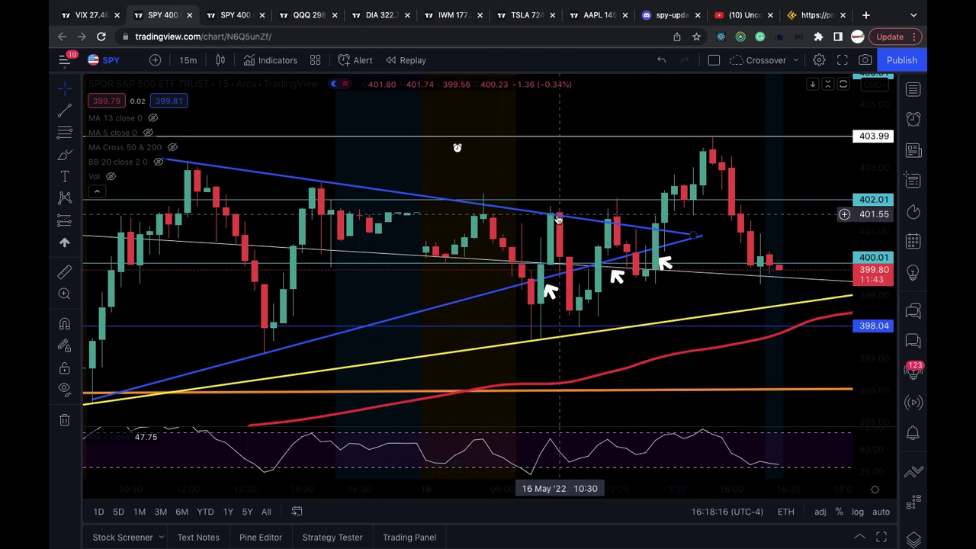
pyautogui.click(654, 267)
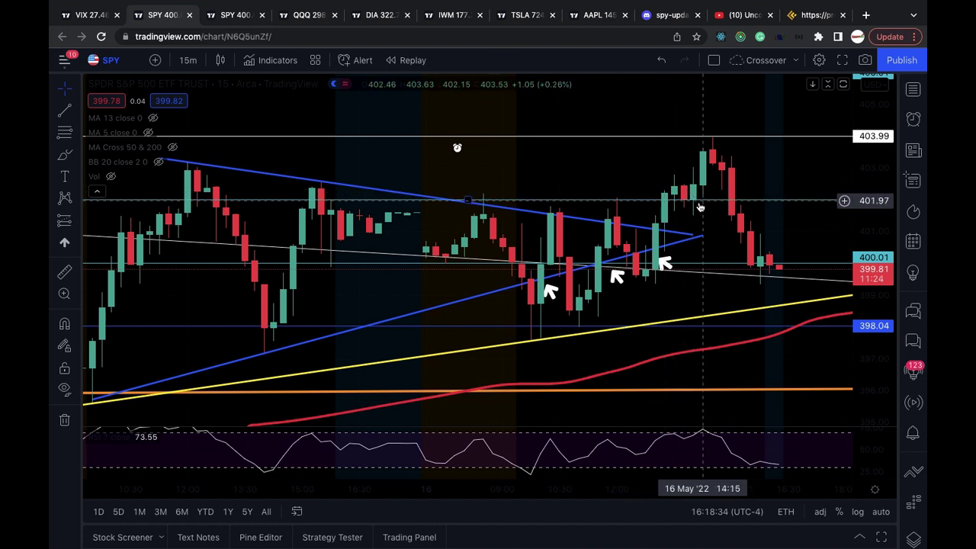
pyautogui.click(715, 141)
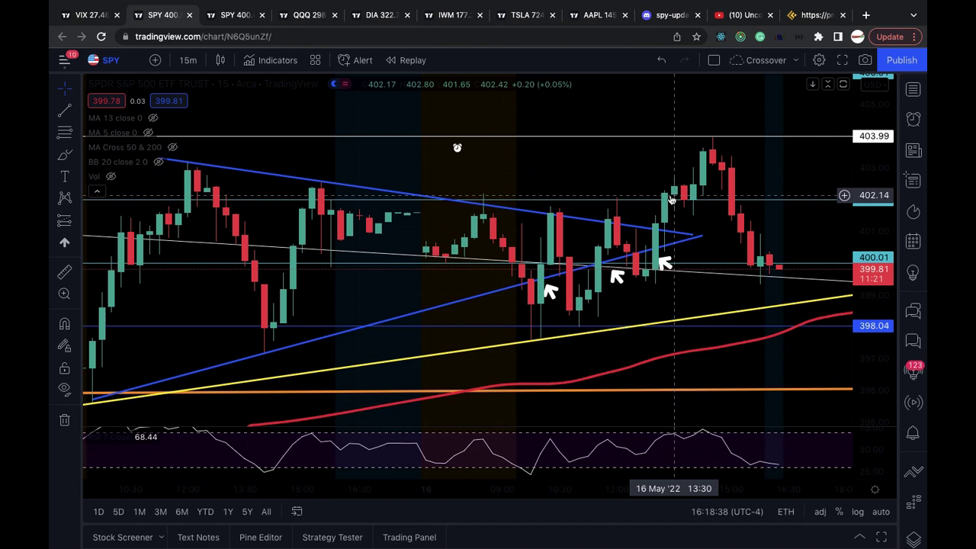
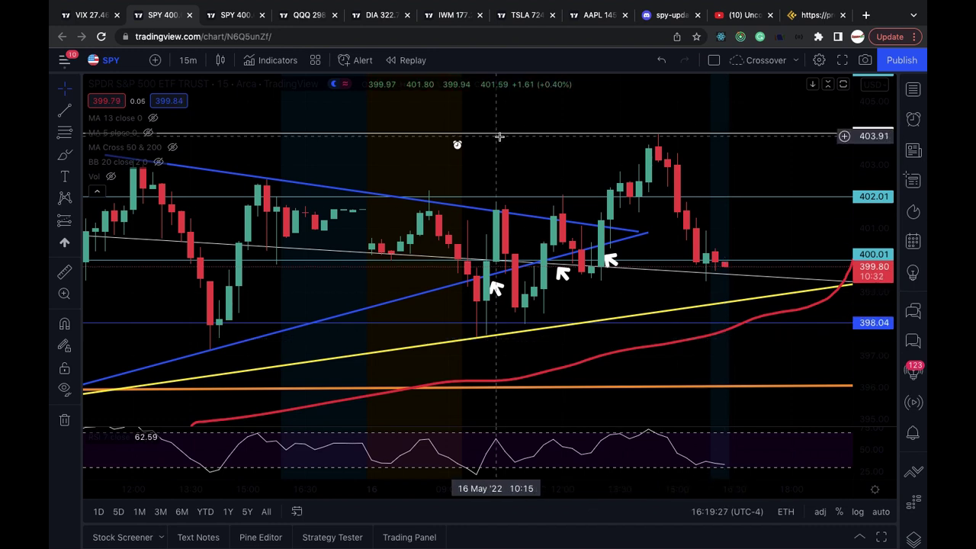
# Step: Open the daily SPY chart and examine the May candles against the trendlines and horizontal price levels
pyautogui.click(219, 15)
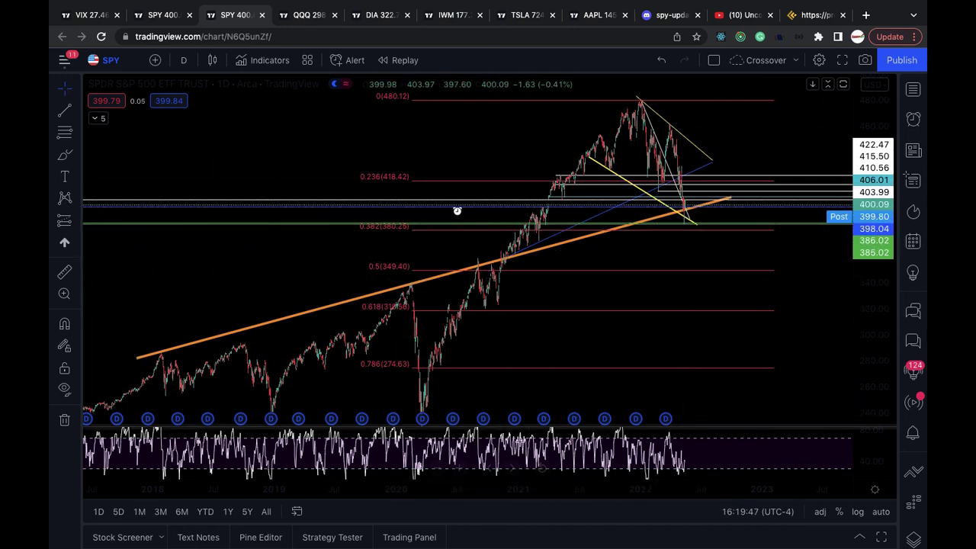
pyautogui.click(459, 468)
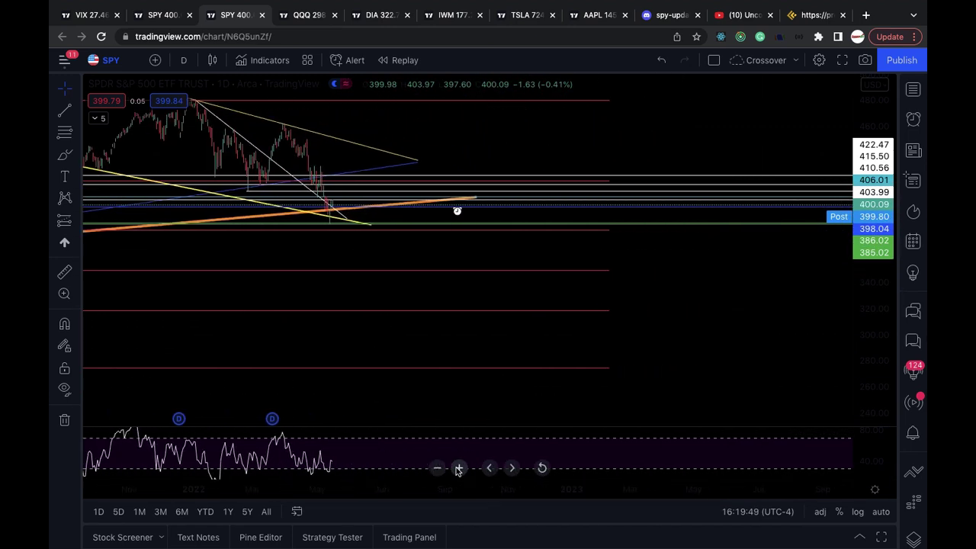
pyautogui.moveTo(224, 266); pyautogui.dragTo(706, 328)
pyautogui.moveTo(869, 357); pyautogui.dragTo(875, 257)
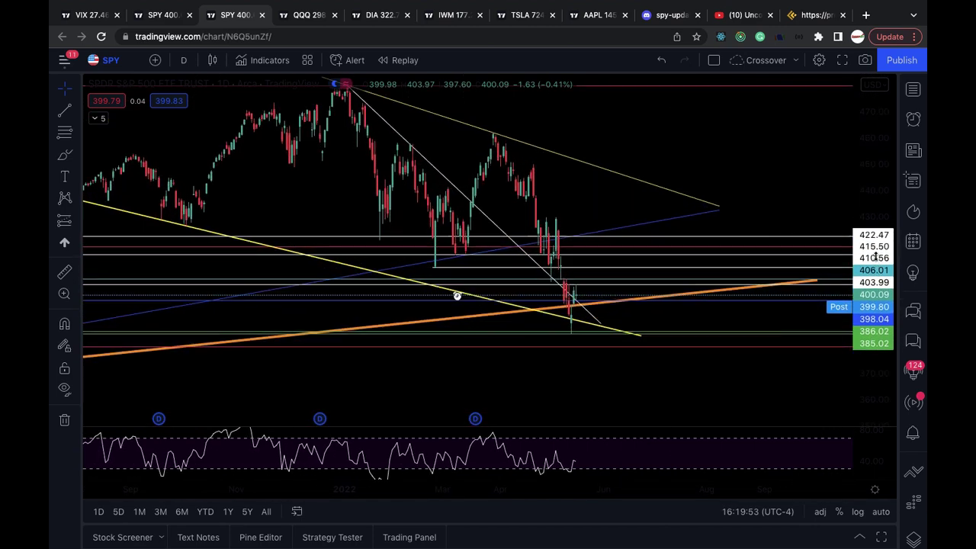
pyautogui.scroll(5, 373, 351)
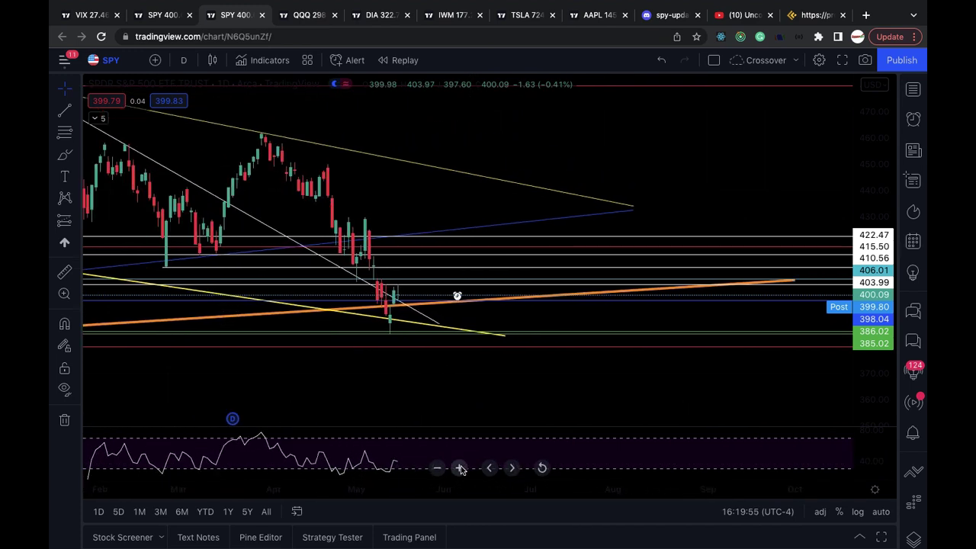
pyautogui.moveTo(268, 209); pyautogui.dragTo(740, 200)
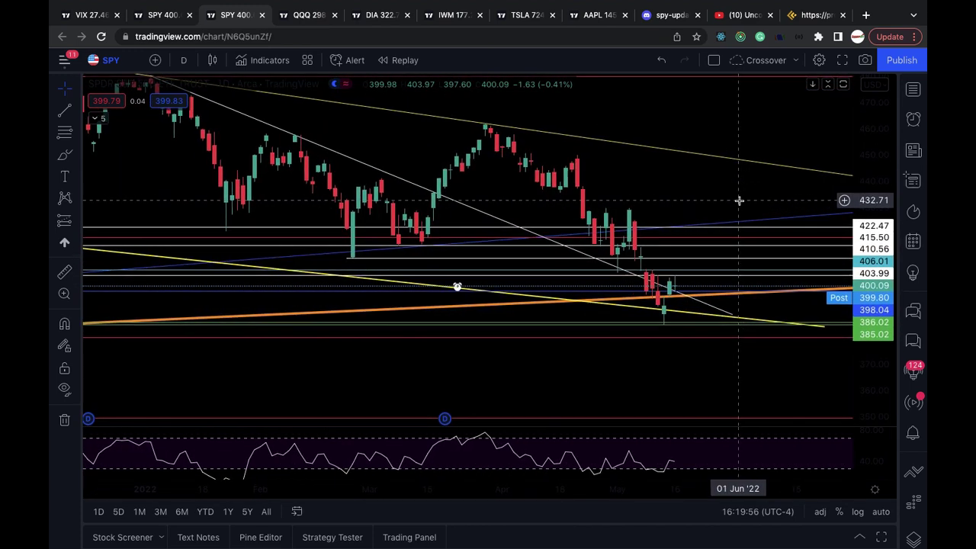
pyautogui.moveTo(882, 374); pyautogui.dragTo(879, 416)
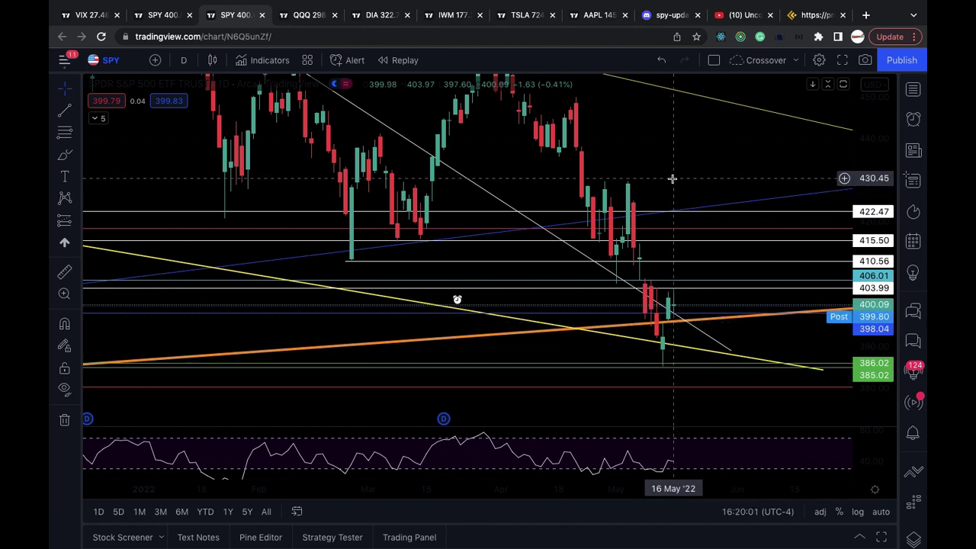
pyautogui.moveTo(674, 179); pyautogui.dragTo(621, 168)
pyautogui.moveTo(870, 343); pyautogui.dragTo(869, 377)
pyautogui.moveTo(756, 349); pyautogui.dragTo(713, 315)
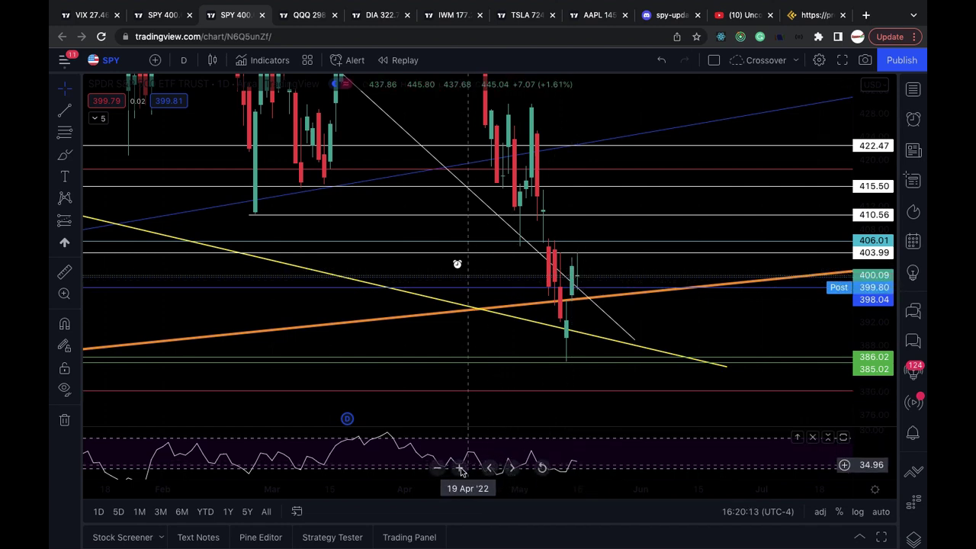
pyautogui.scroll(5, 468, 309)
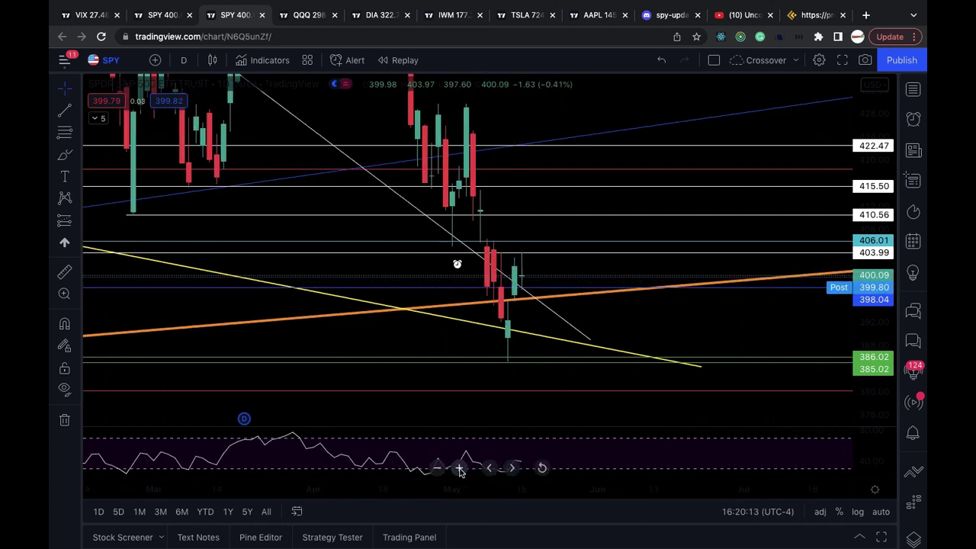
# Step: Set the thickness of the blue horizontal line at 398.04 on the daily SPY chart to 3px
pyautogui.click(399, 288)
pyautogui.click(566, 101)
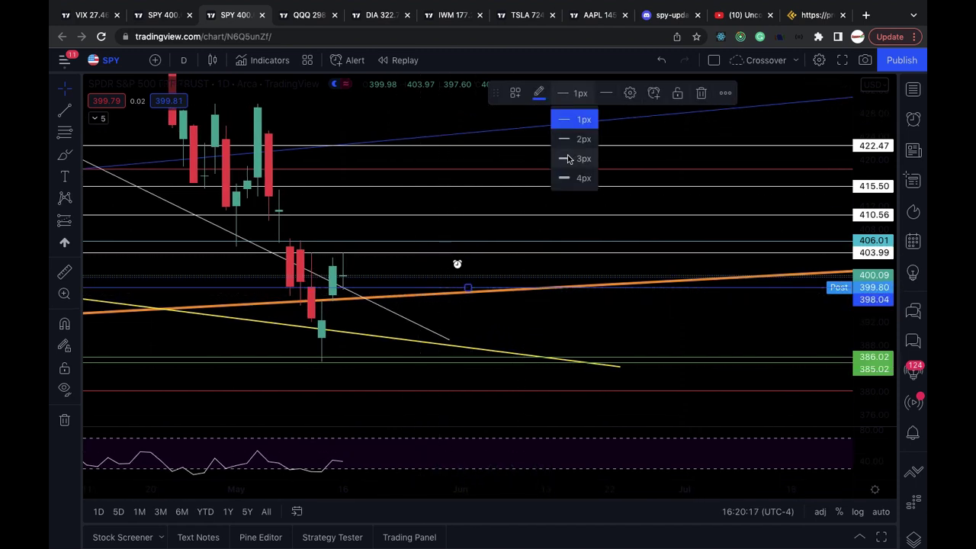
pyautogui.click(574, 158)
pyautogui.moveTo(880, 359); pyautogui.dragTo(880, 394)
pyautogui.click(662, 343)
# Step: Examine the latest daily SPY candles relative to the 403.99 resistance, the 398.04 line and the orange trendline
pyautogui.moveTo(661, 344); pyautogui.dragTo(771, 348)
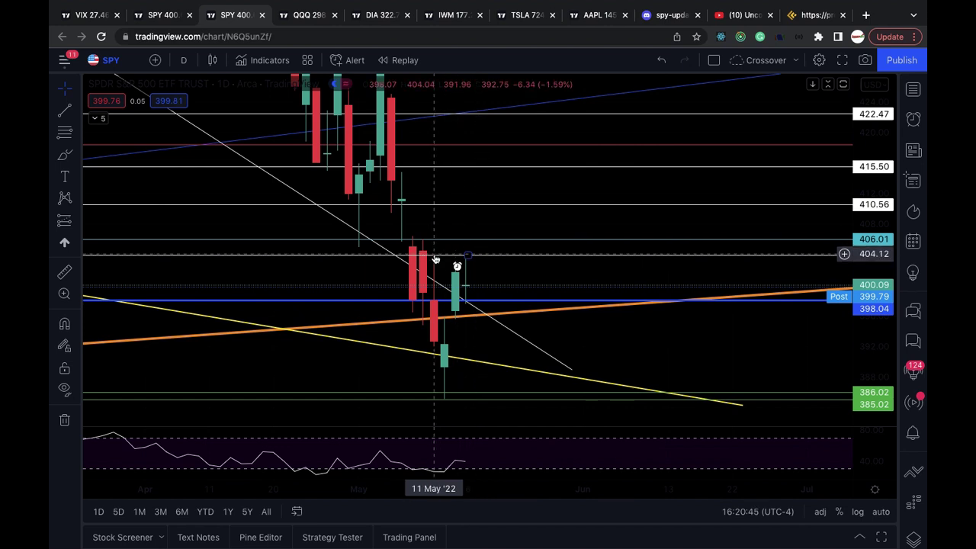
pyautogui.scroll(5, 378, 274)
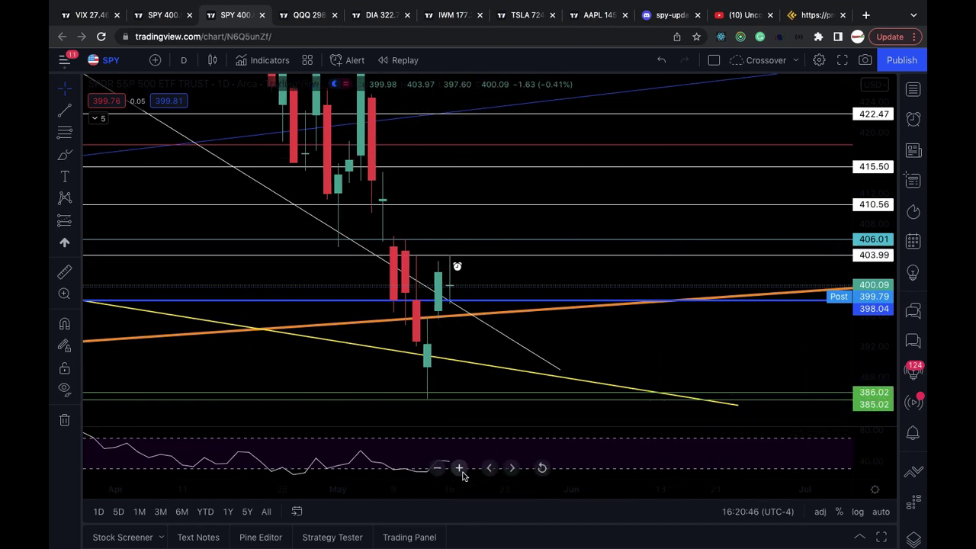
pyautogui.hscroll(-4, 379, 267)
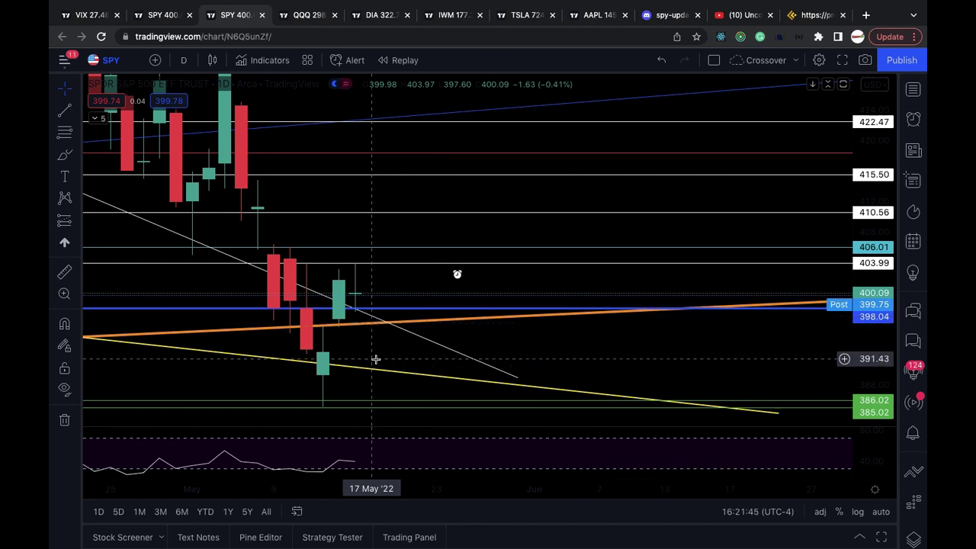
pyautogui.moveTo(375, 359); pyautogui.dragTo(385, 318)
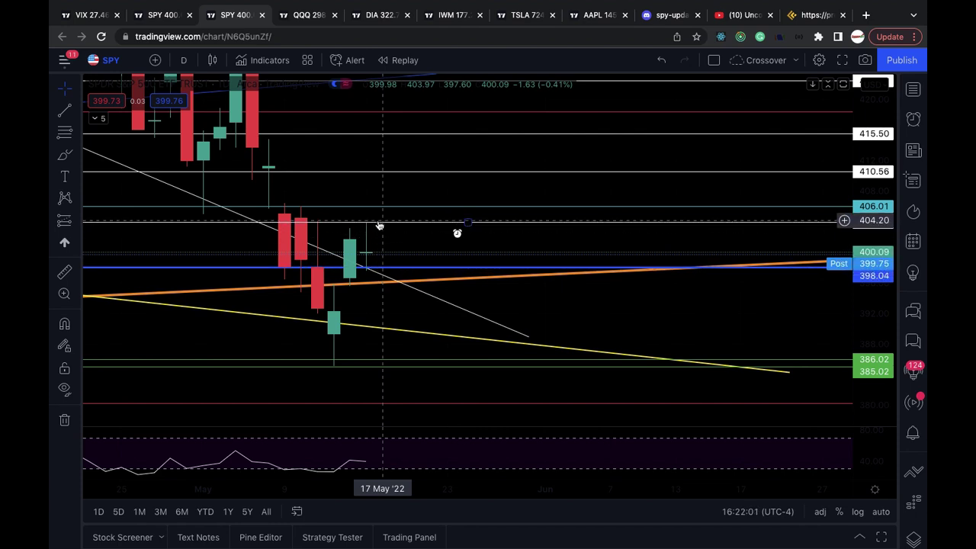
pyautogui.moveTo(879, 115); pyautogui.dragTo(868, 178)
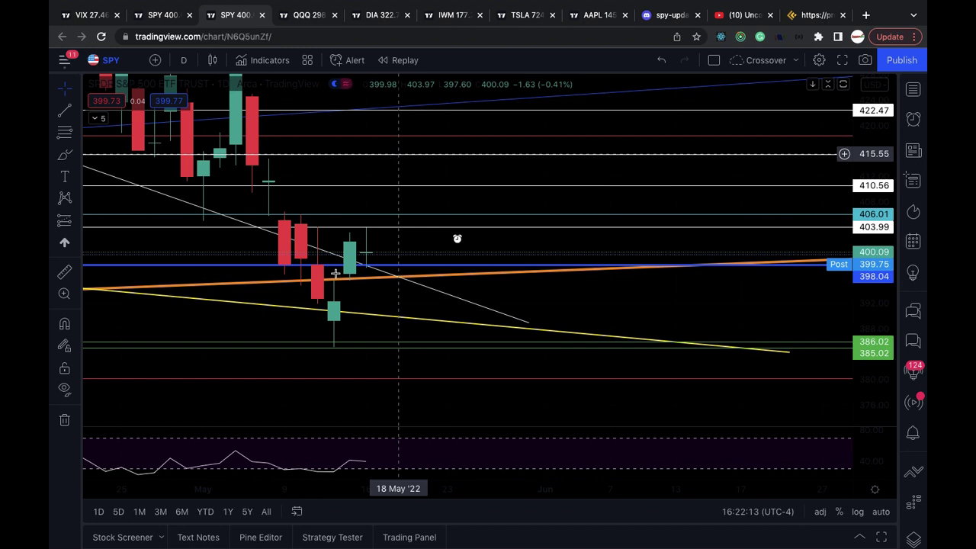
pyautogui.click(437, 468)
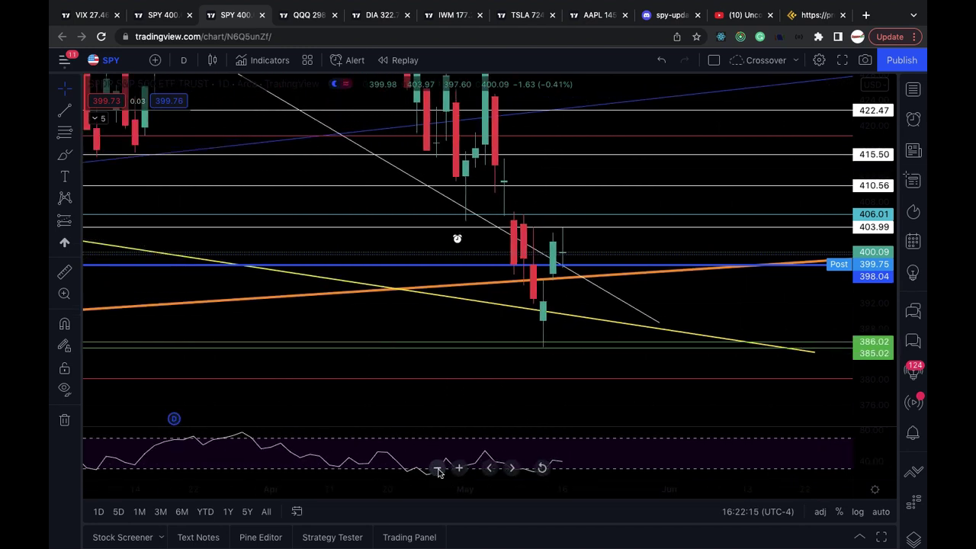
# Step: Examine more of the daily SPY history around the trendlines, and check the daily QQQ chart against its red descending trendline and horizontal levels
pyautogui.click(437, 468)
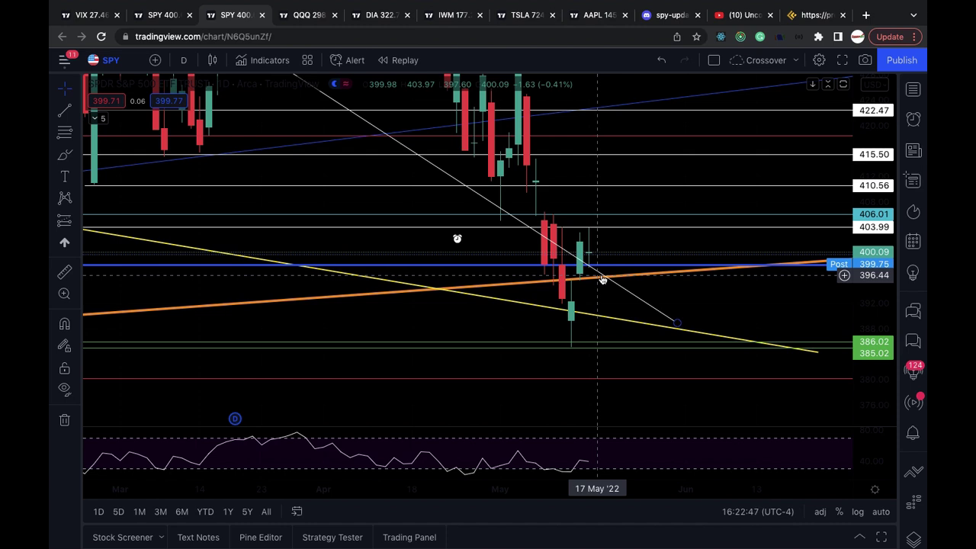
pyautogui.click(301, 17)
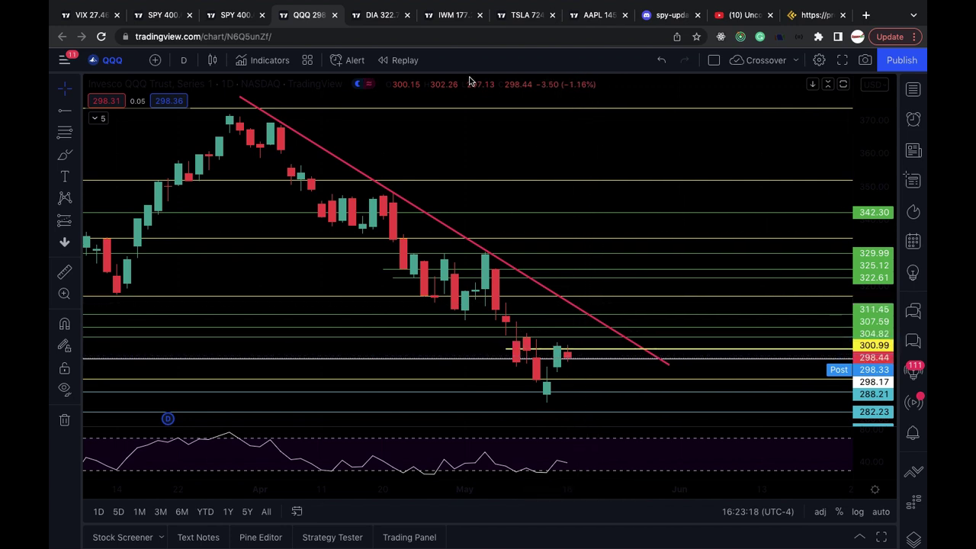
# Step: Open the daily DIA chart and examine the latest May candles against the white descending trendline, the 318.35 line and the lower support levels
pyautogui.click(374, 22)
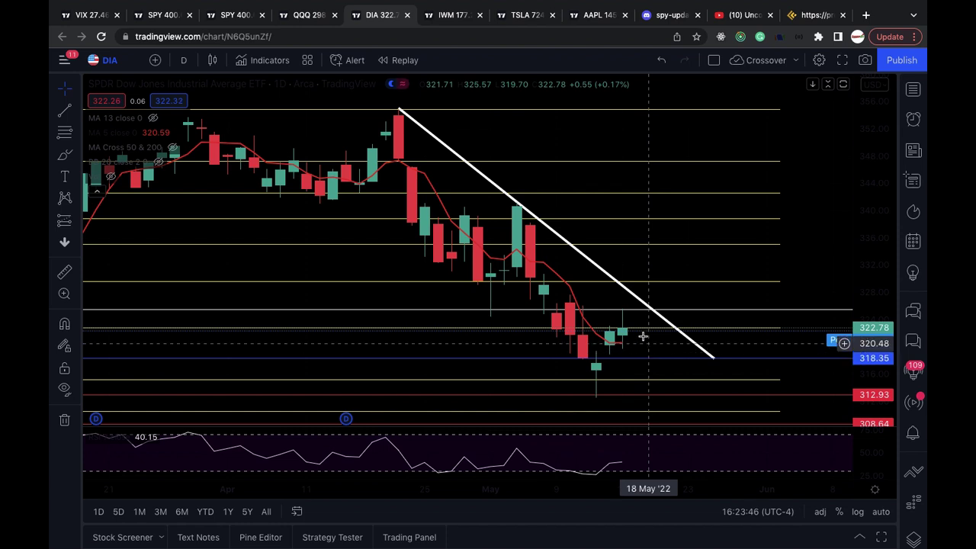
pyautogui.moveTo(643, 336); pyautogui.dragTo(640, 328)
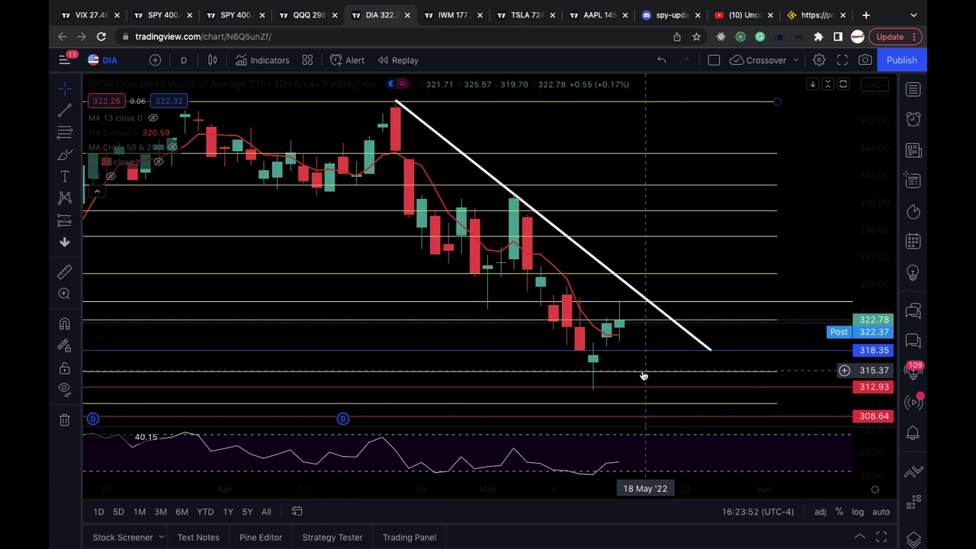
pyautogui.moveTo(645, 355); pyautogui.dragTo(643, 328)
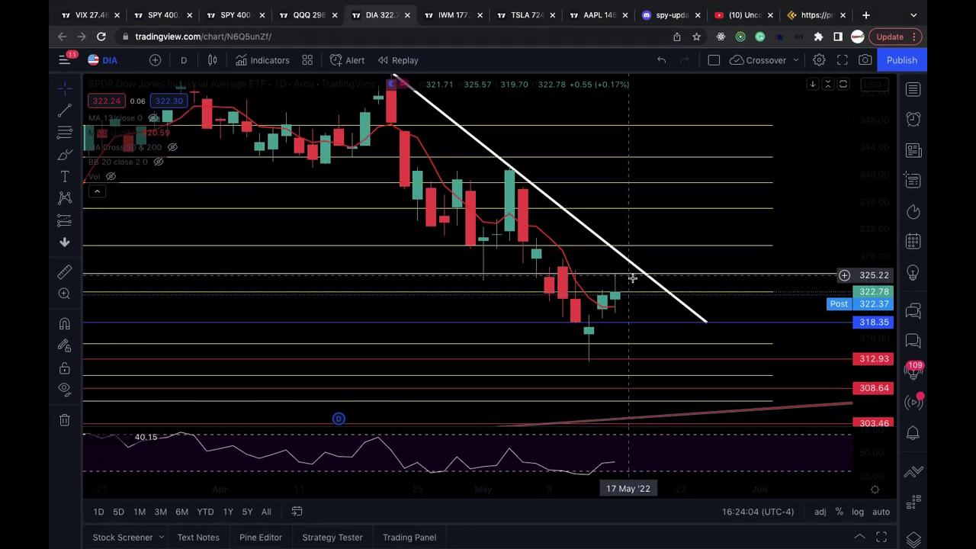
# Step: Examine the daily IWM chart against its Fibonacci levels and the 165.72 line, and the daily TSLA chart around 765.76 and 717.74
pyautogui.click(459, 18)
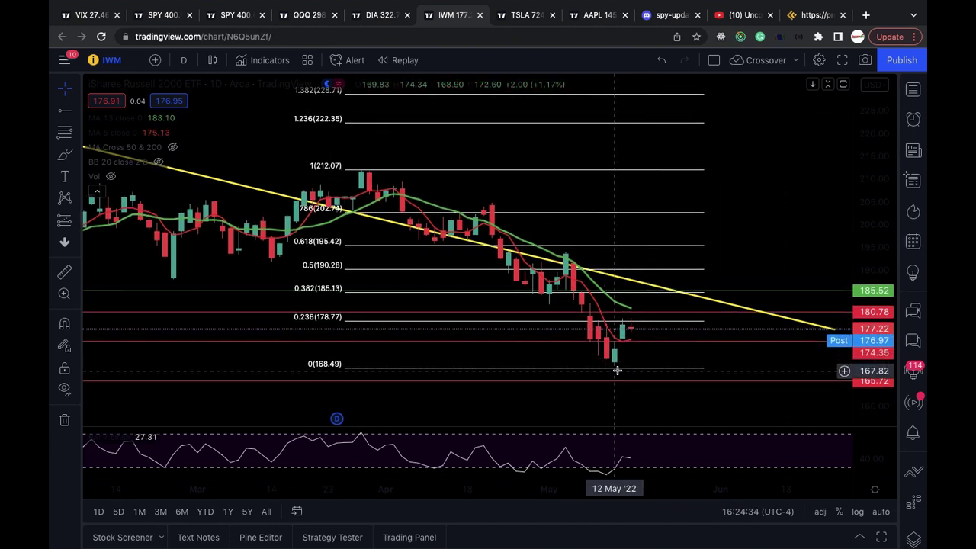
pyautogui.click(663, 381)
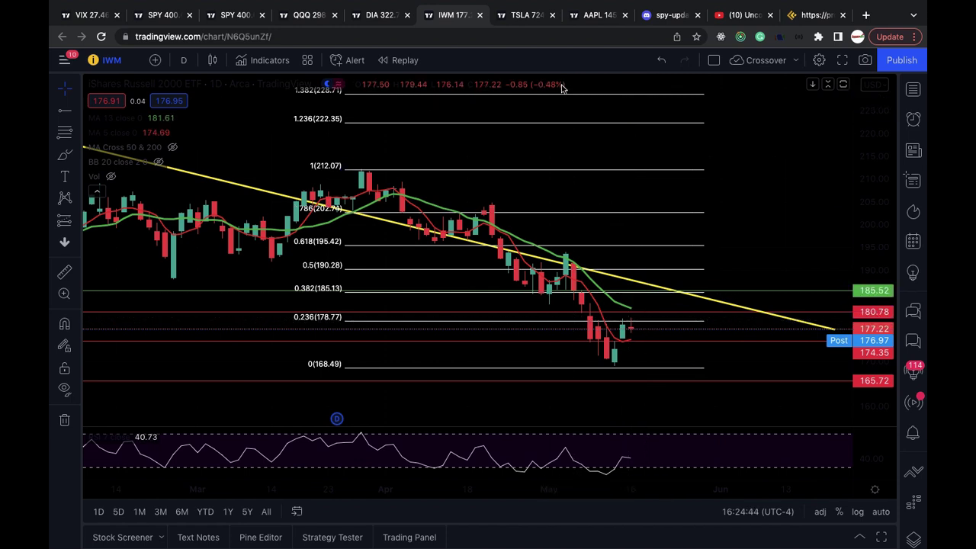
pyautogui.click(526, 15)
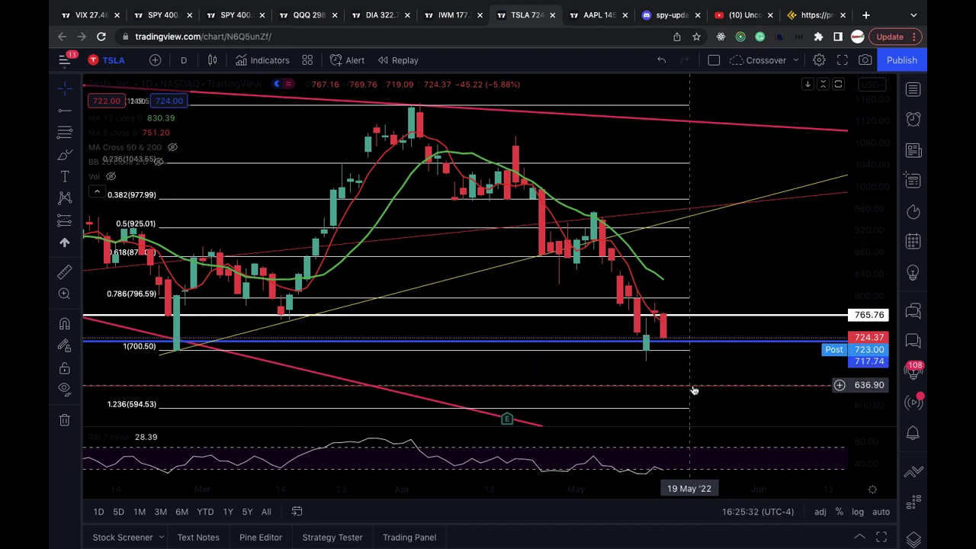
# Step: Open the daily AAPL chart and examine the blue trendline from December 2021 through the latest May candles, near the 146.63 level
pyautogui.click(603, 15)
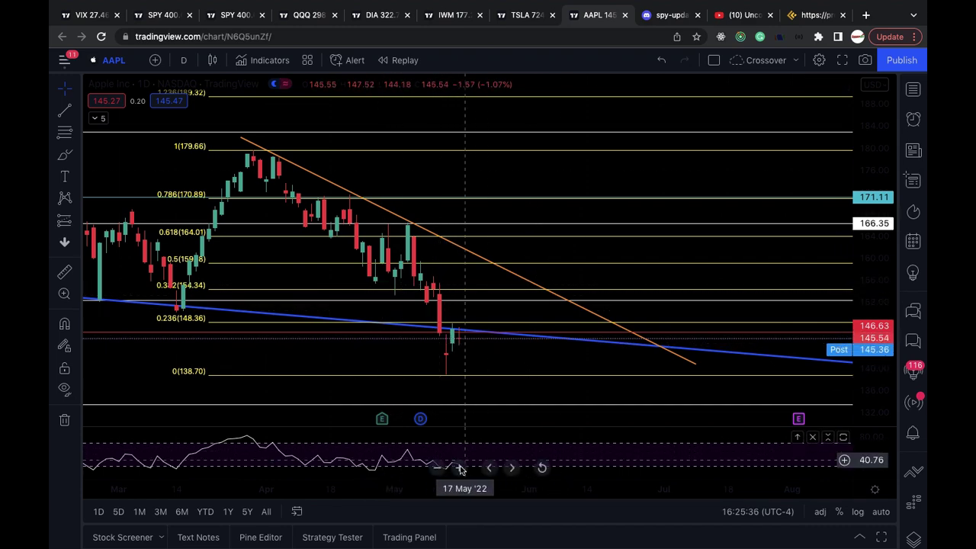
pyautogui.scroll(-10, 435, 469)
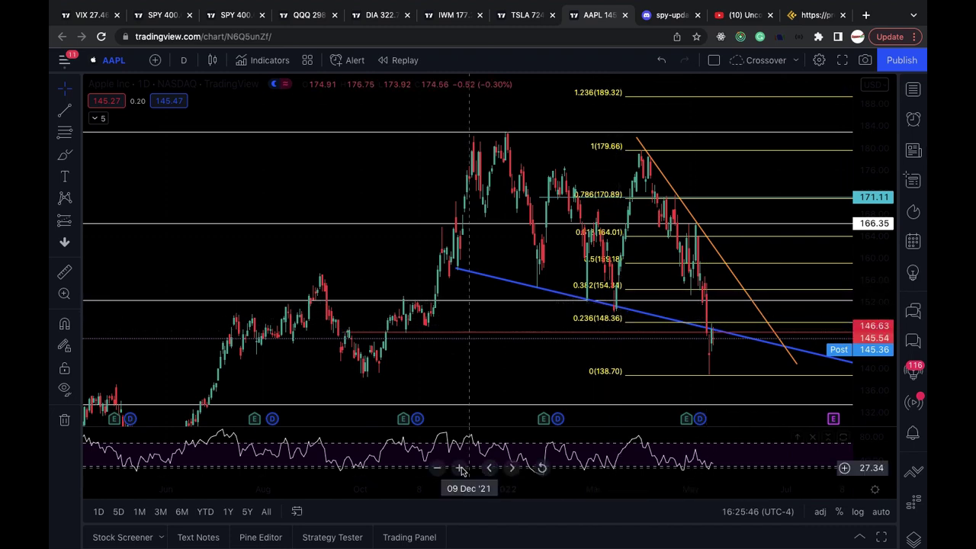
pyautogui.click(460, 468)
pyautogui.click(460, 467)
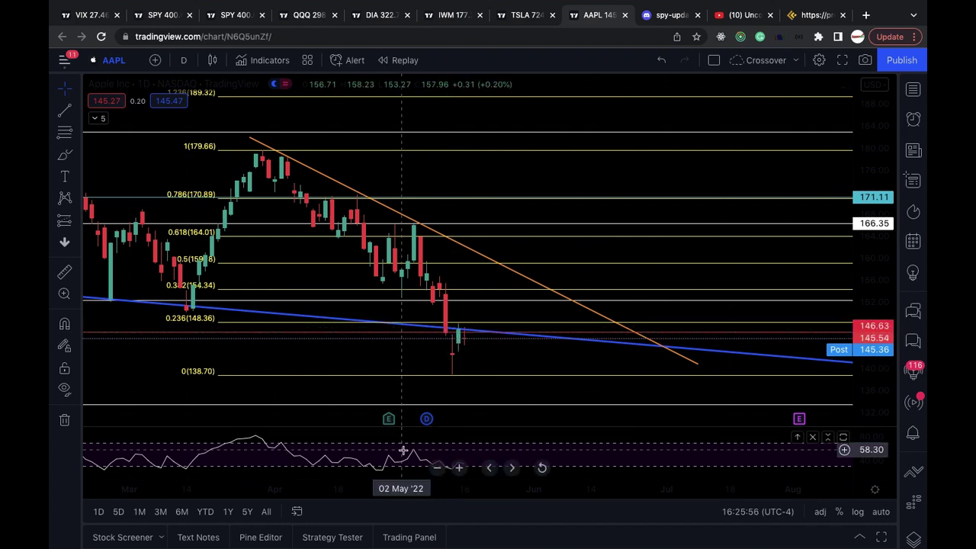
pyautogui.click(459, 468)
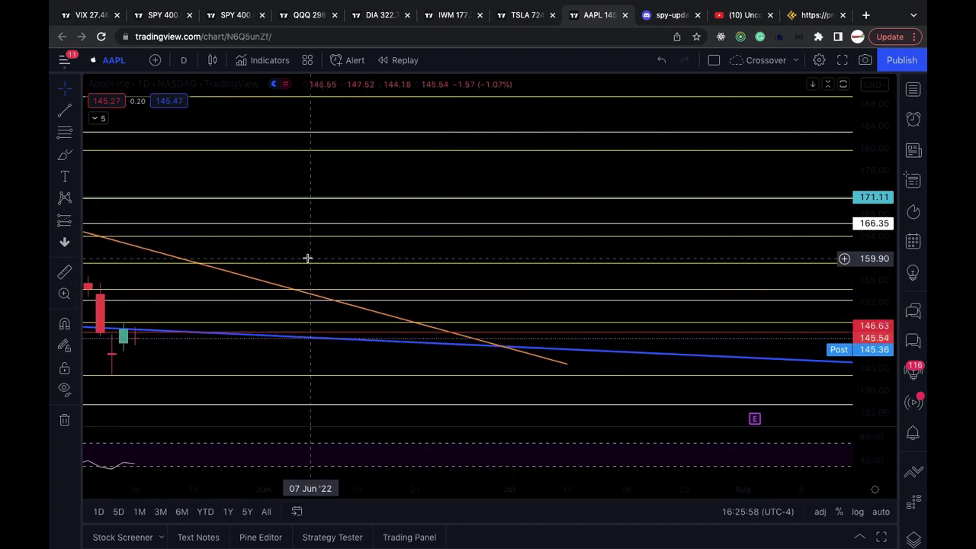
pyautogui.hscroll(-5, 390, 255)
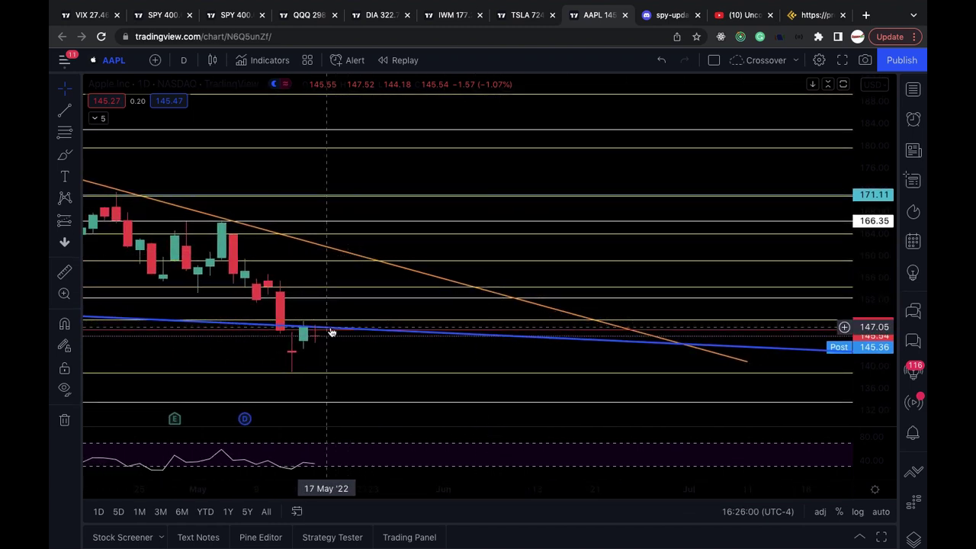